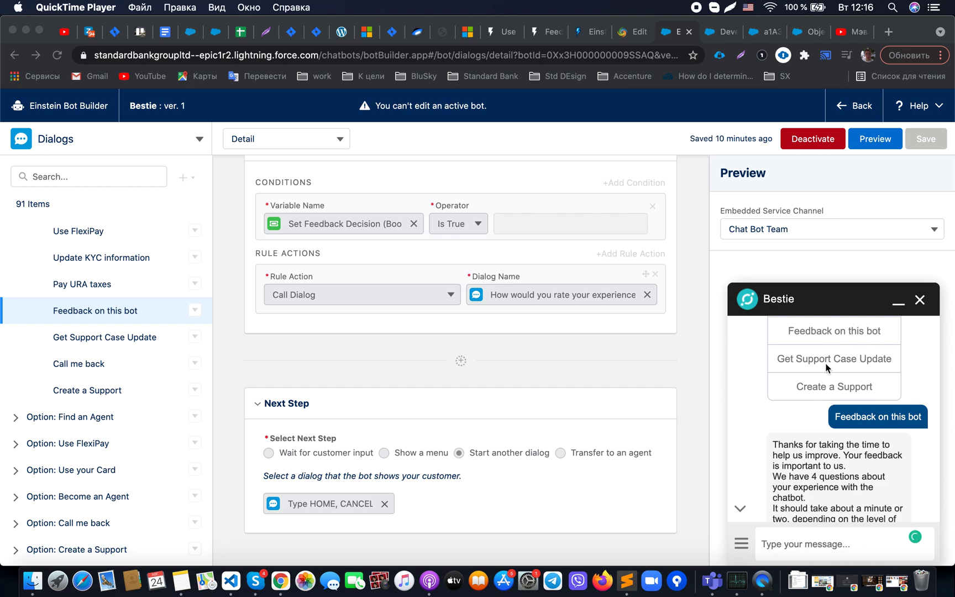
Answer the preview's feedback questions: Yes, Not great, and 'Not really, it took a bit of getting used to'
{"action": "left_click", "coordinate": [808, 405]}
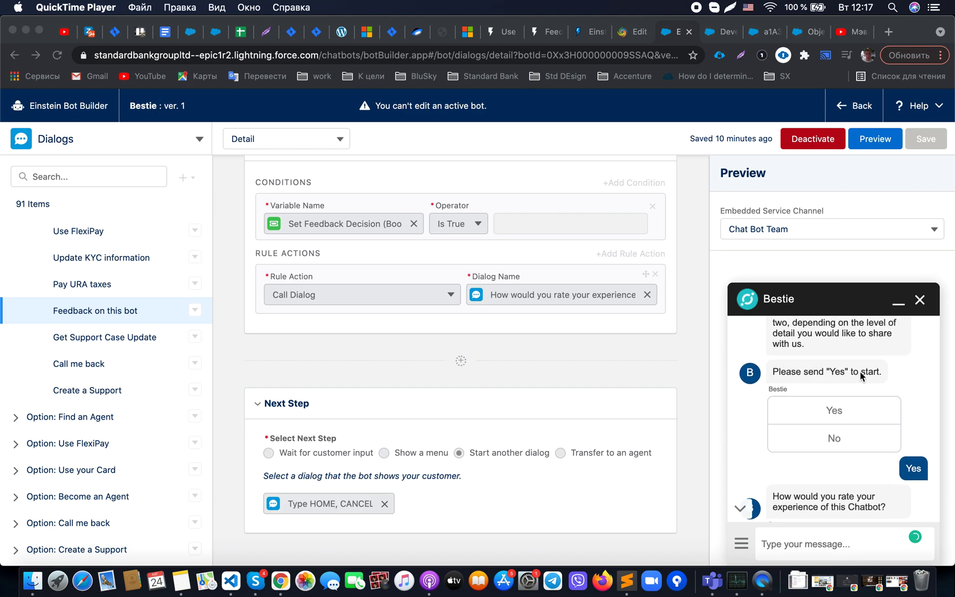
{"action": "scroll", "coordinate": [854, 423], "scroll_direction": "down", "scroll_amount": 3}
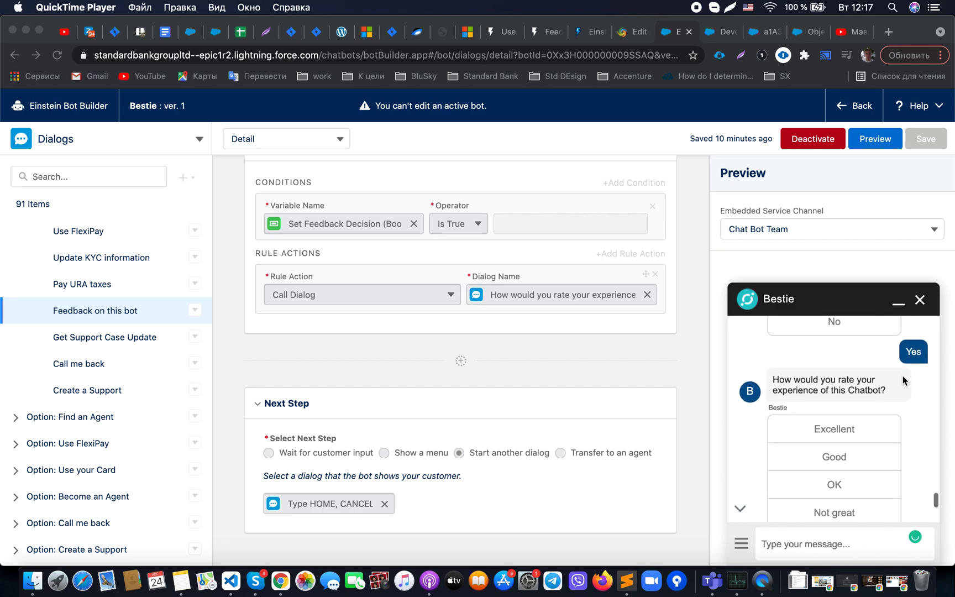
{"action": "left_click", "coordinate": [857, 511]}
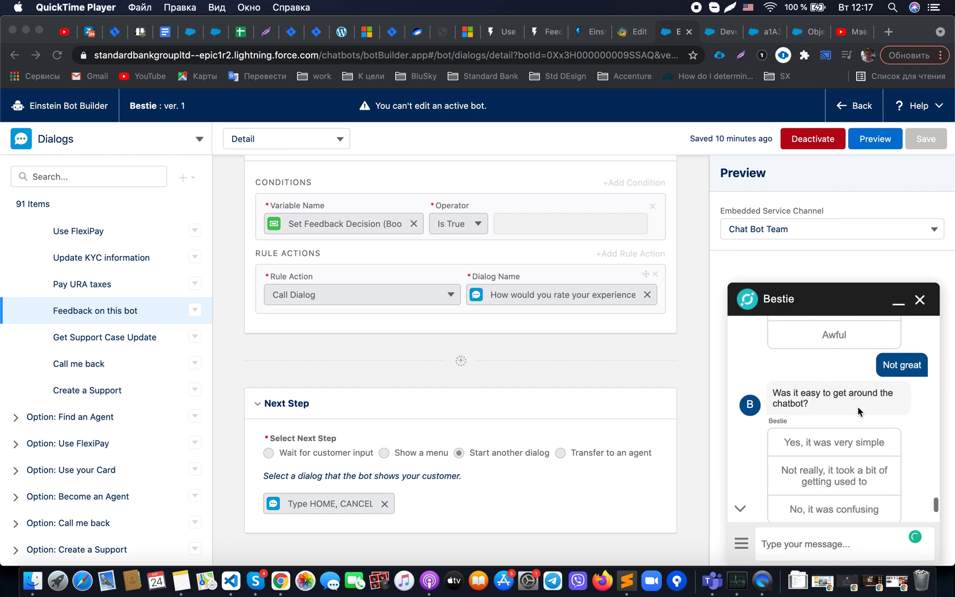
{"action": "left_click", "coordinate": [844, 437]}
{"action": "scroll", "coordinate": [844, 430], "scroll_direction": "down", "scroll_amount": 5}
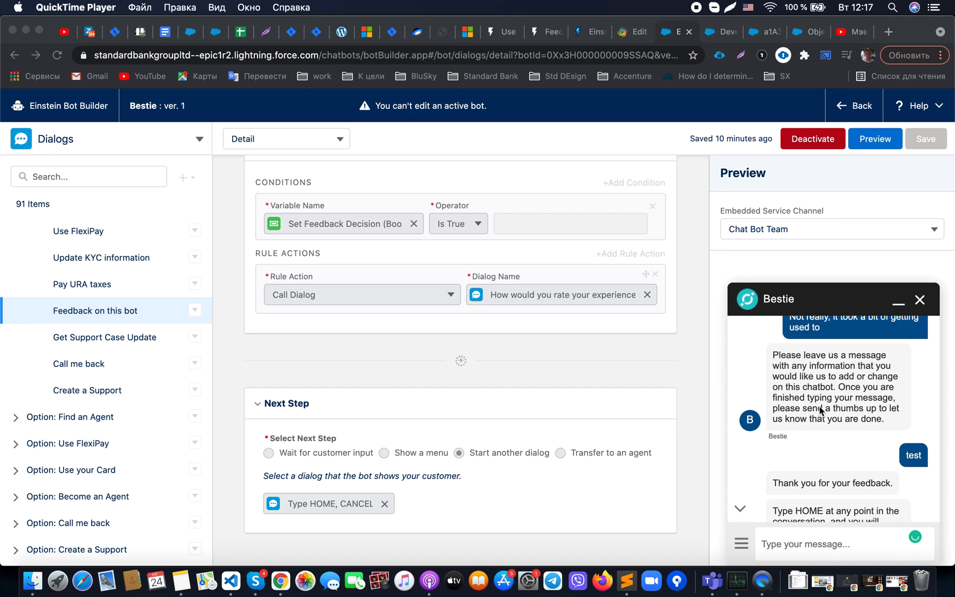
{"action": "scroll", "coordinate": [820, 409], "scroll_direction": "down", "scroll_amount": 2}
{"action": "scroll", "coordinate": [821, 409], "scroll_direction": "up", "scroll_amount": 4}
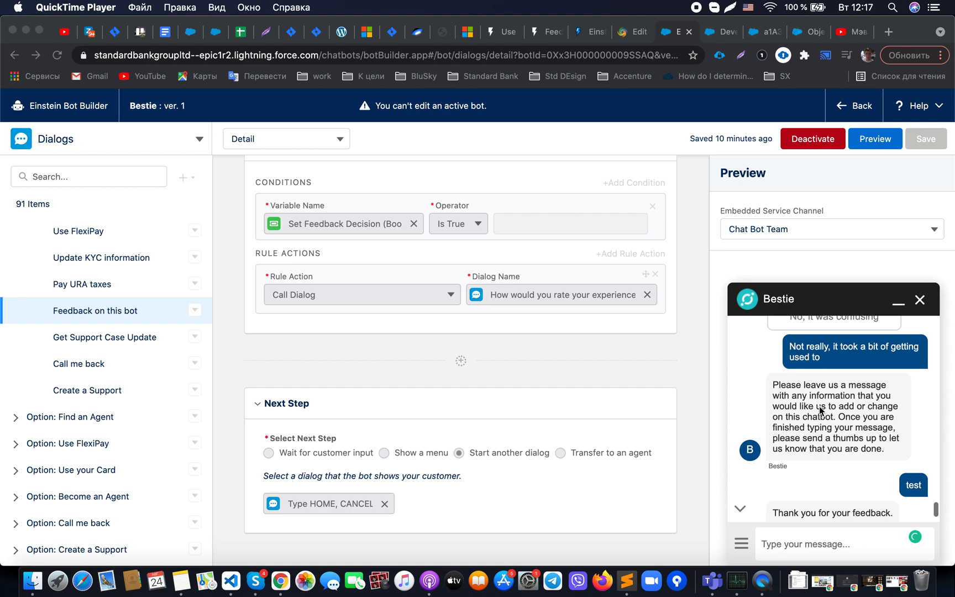
{"action": "left_click", "coordinate": [550, 346]}
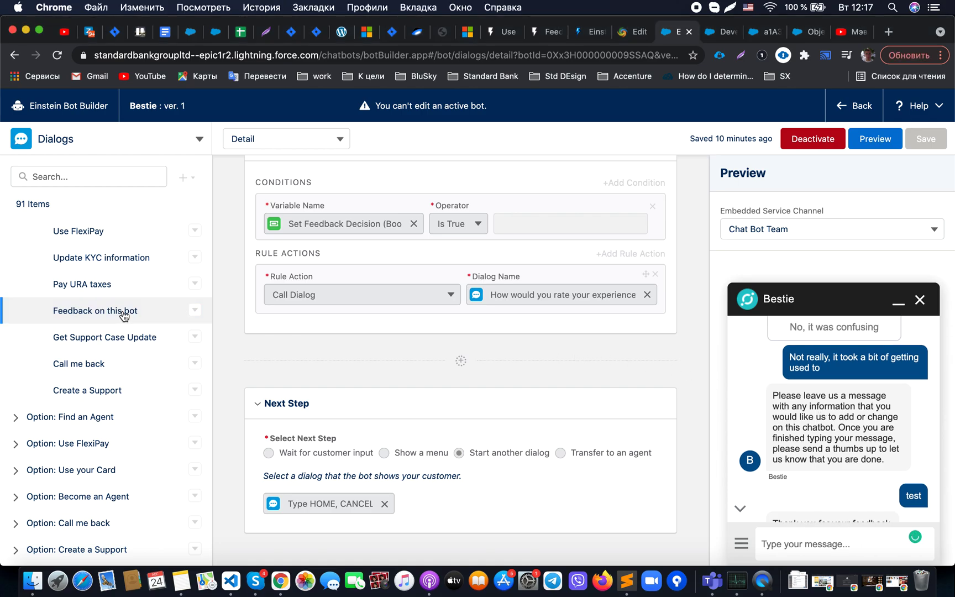
{"action": "scroll", "coordinate": [124, 316], "scroll_direction": "down", "scroll_amount": 3}
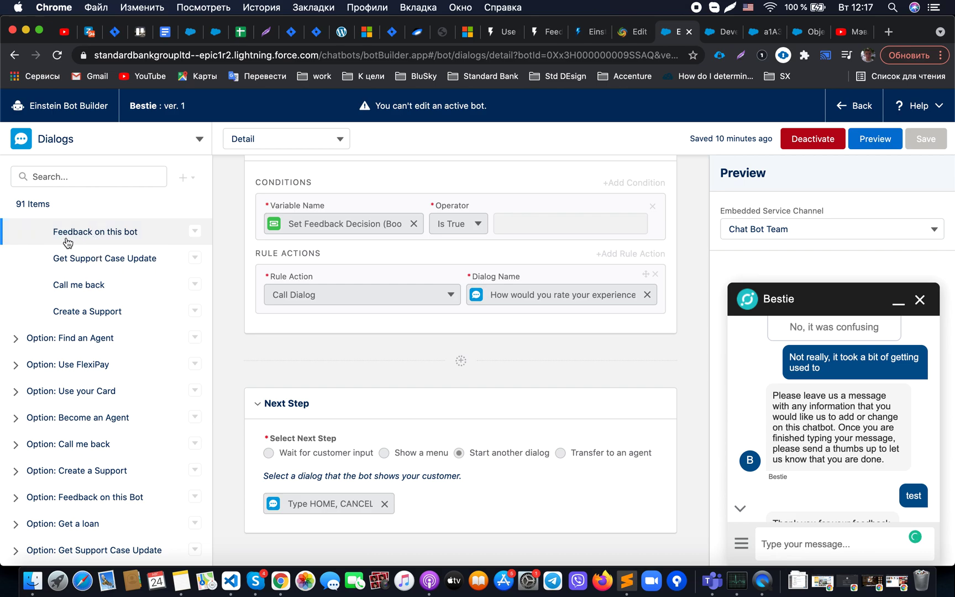
{"action": "scroll", "coordinate": [392, 385], "scroll_direction": "up", "scroll_amount": 3}
{"action": "scroll", "coordinate": [392, 382], "scroll_direction": "up", "scroll_amount": 7}
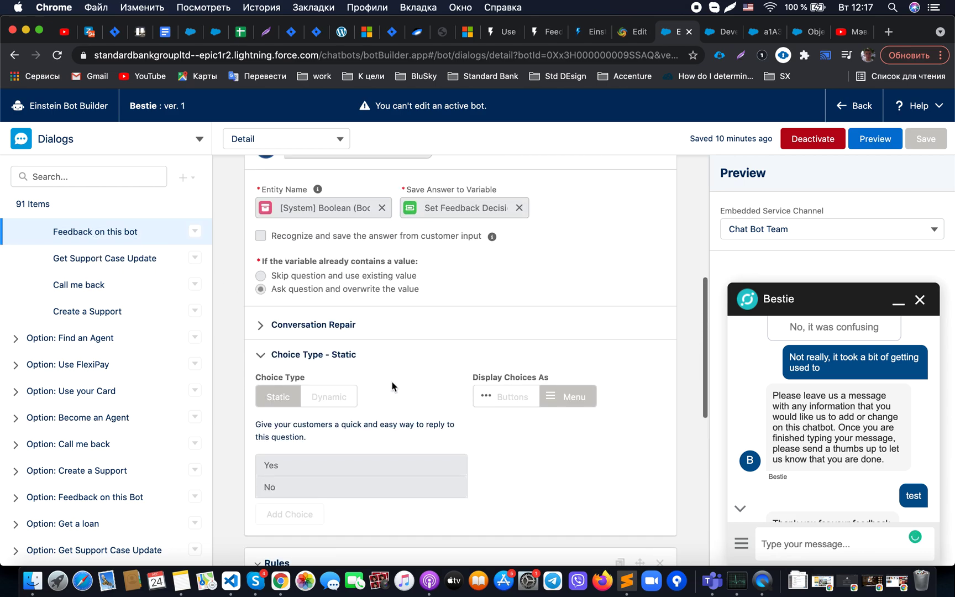
{"action": "scroll", "coordinate": [391, 382], "scroll_direction": "up", "scroll_amount": 3}
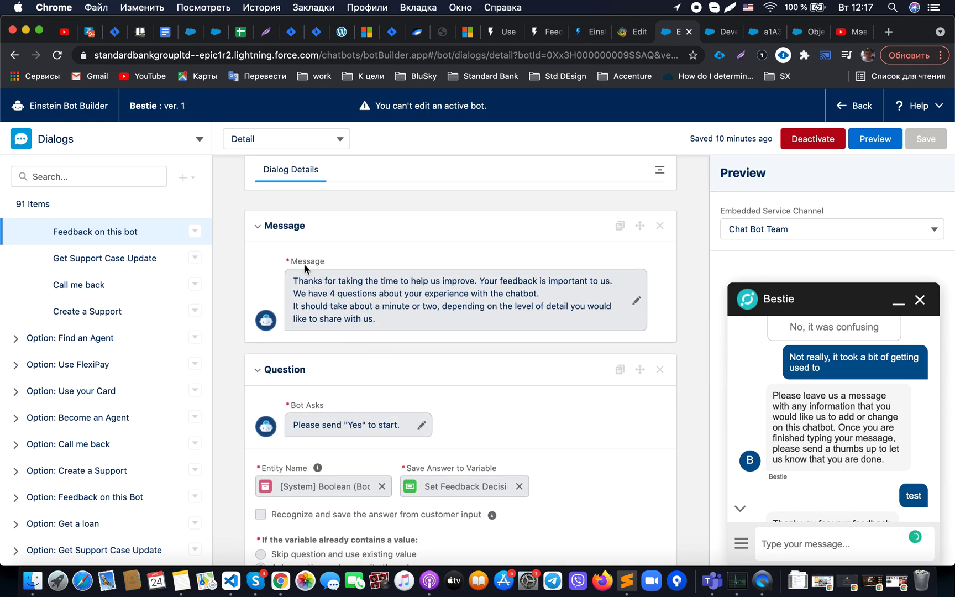
{"action": "scroll", "coordinate": [299, 260], "scroll_direction": "down", "scroll_amount": 3}
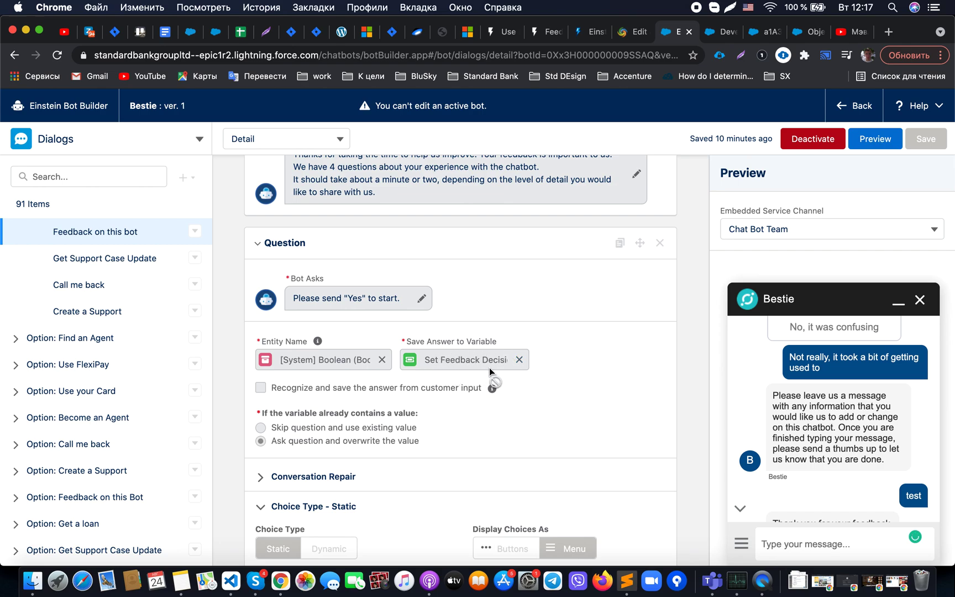
{"action": "scroll", "coordinate": [490, 368], "scroll_direction": "down", "scroll_amount": 5}
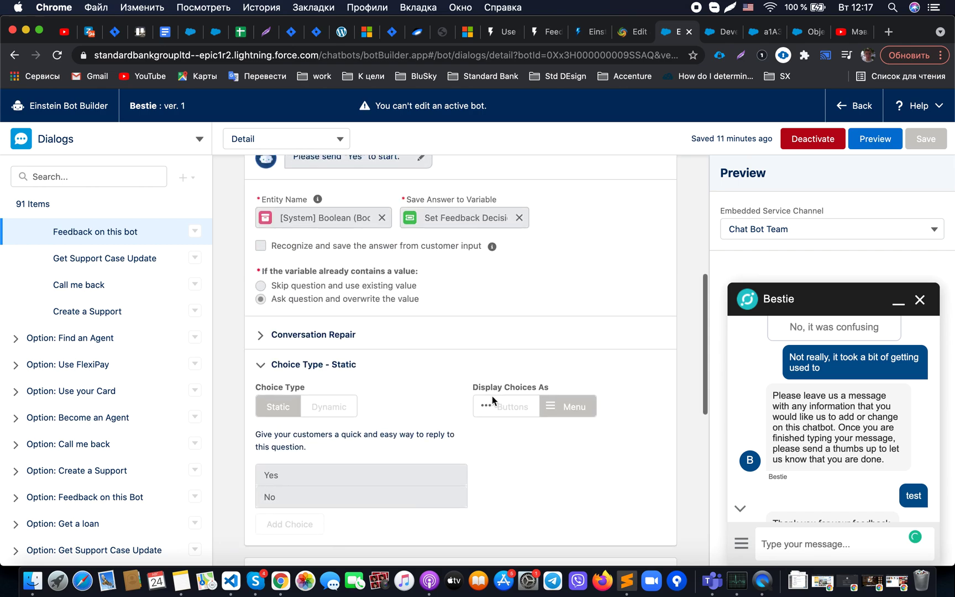
{"action": "scroll", "coordinate": [491, 397], "scroll_direction": "down", "scroll_amount": 1}
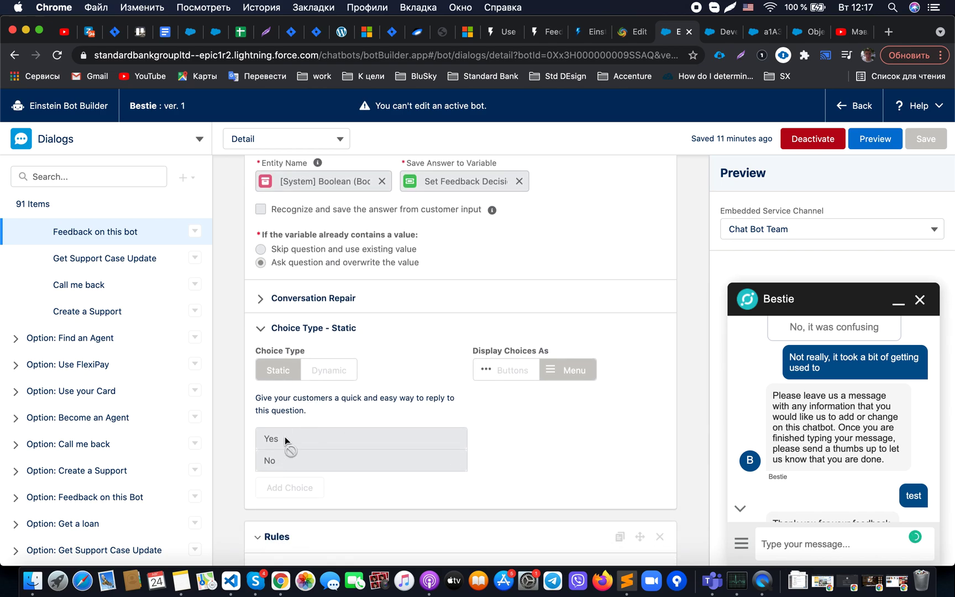
{"action": "scroll", "coordinate": [300, 476], "scroll_direction": "down", "scroll_amount": 6}
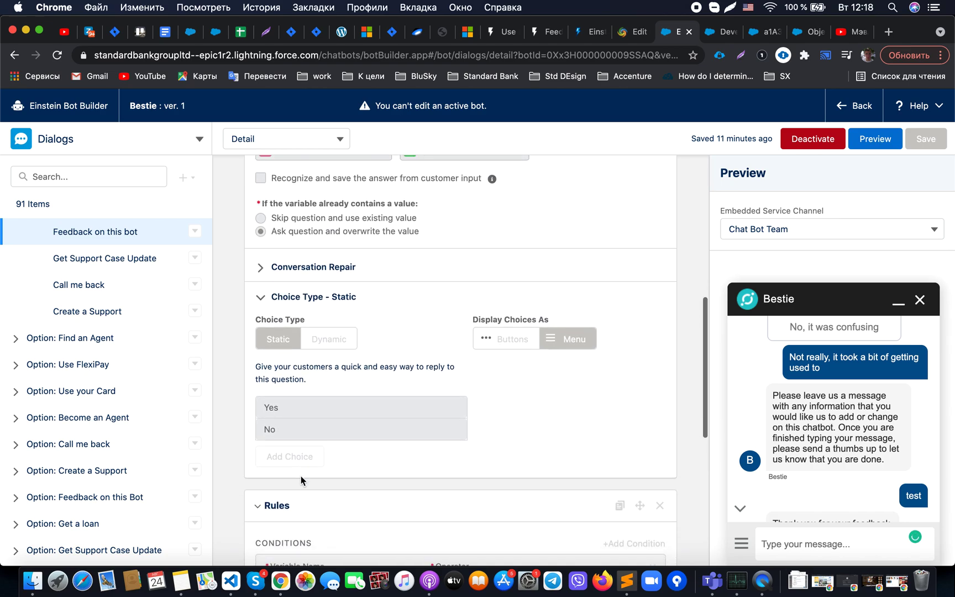
{"action": "scroll", "coordinate": [301, 480], "scroll_direction": "down", "scroll_amount": 1}
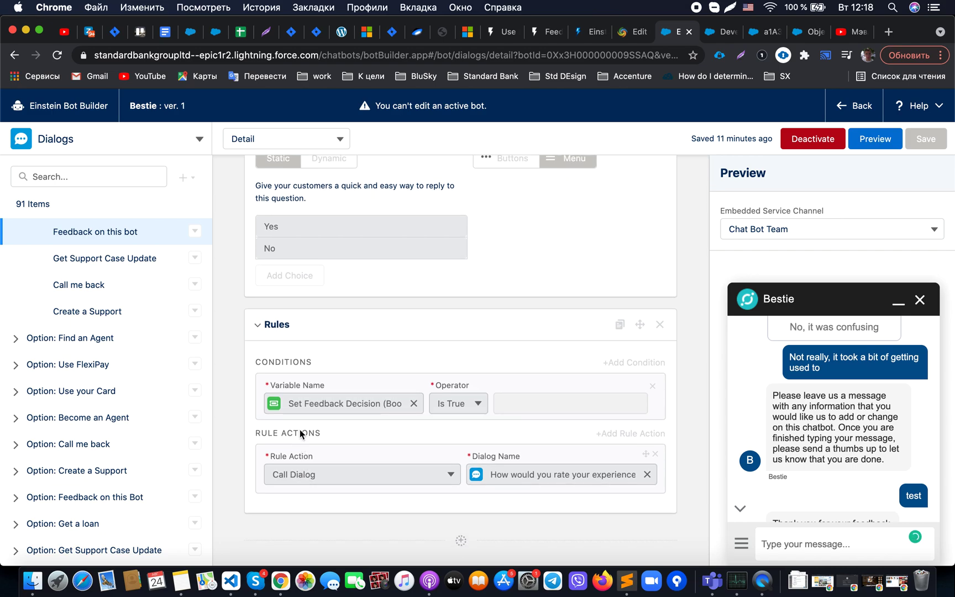
{"action": "scroll", "coordinate": [288, 358], "scroll_direction": "down", "scroll_amount": 2}
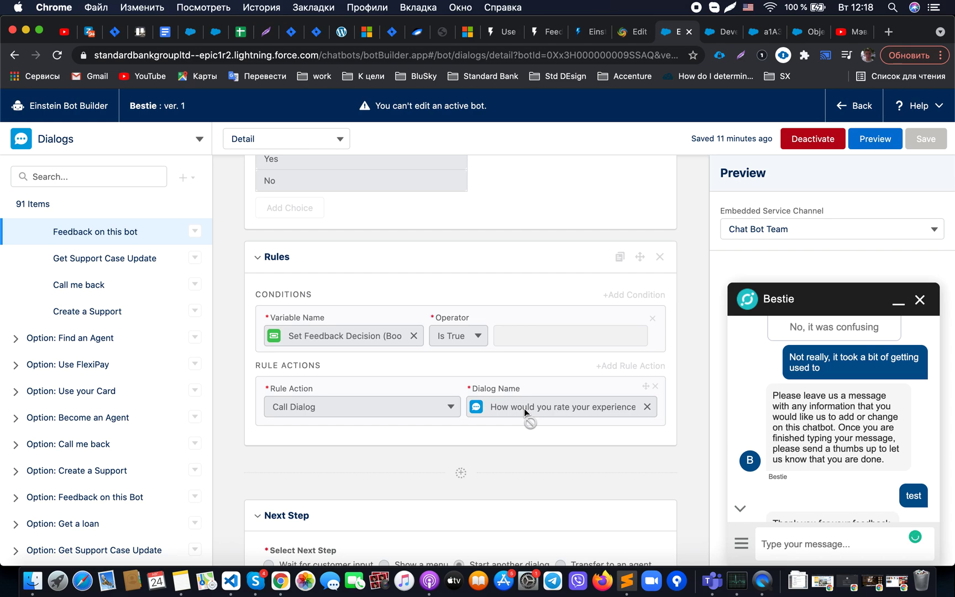
{"action": "scroll", "coordinate": [524, 408], "scroll_direction": "down", "scroll_amount": 1}
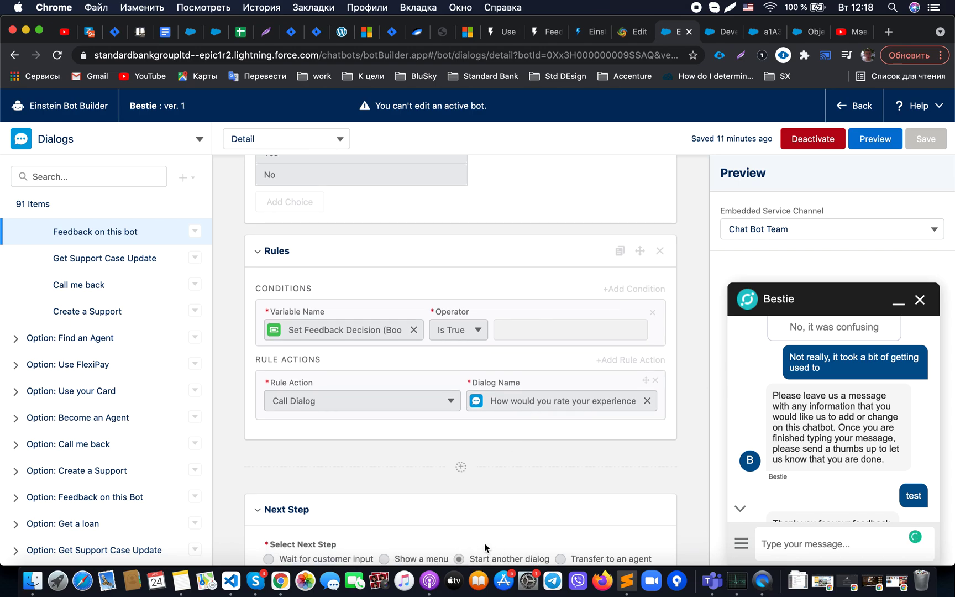
{"action": "scroll", "coordinate": [508, 394], "scroll_direction": "up", "scroll_amount": 1}
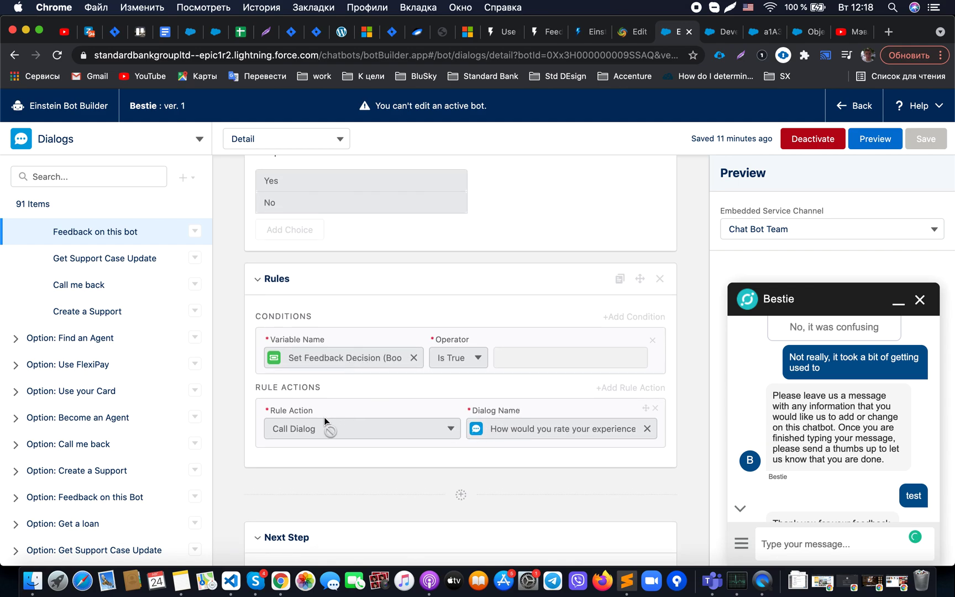
{"action": "scroll", "coordinate": [198, 439], "scroll_direction": "down", "scroll_amount": 5}
{"action": "scroll", "coordinate": [198, 441], "scroll_direction": "up", "scroll_amount": 7}
{"action": "scroll", "coordinate": [199, 444], "scroll_direction": "down", "scroll_amount": 5}
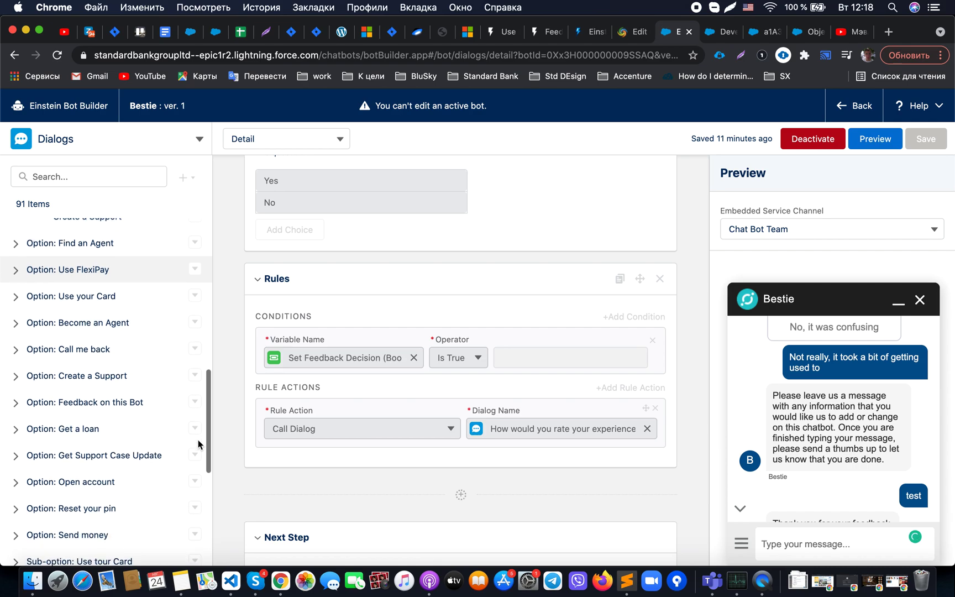
Open the 'How would you rate your experience' dialog under Option: Feedback on this Bot
{"action": "left_click", "coordinate": [16, 395]}
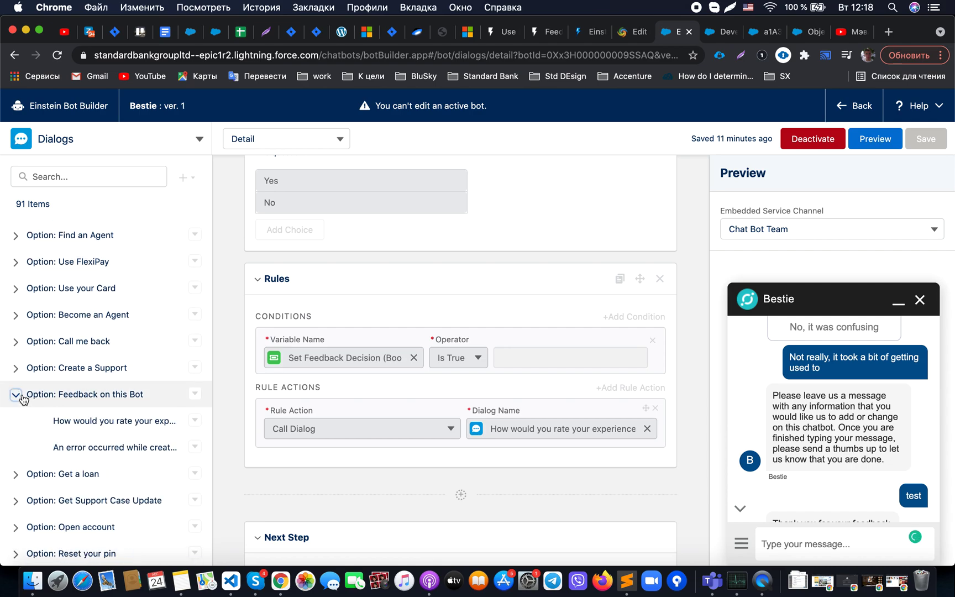
{"action": "left_click", "coordinate": [119, 423]}
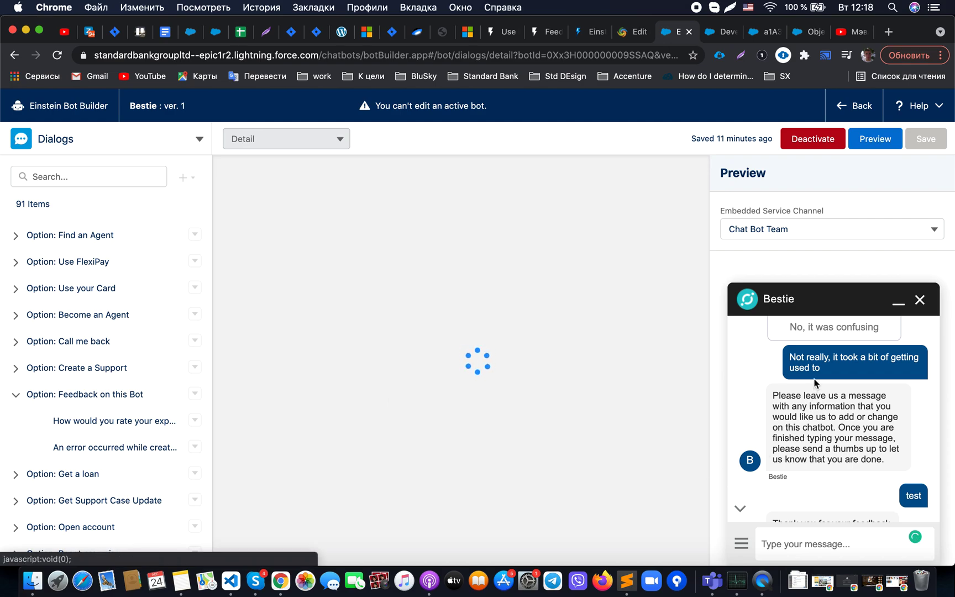
{"action": "scroll", "coordinate": [510, 367], "scroll_direction": "up", "scroll_amount": 2}
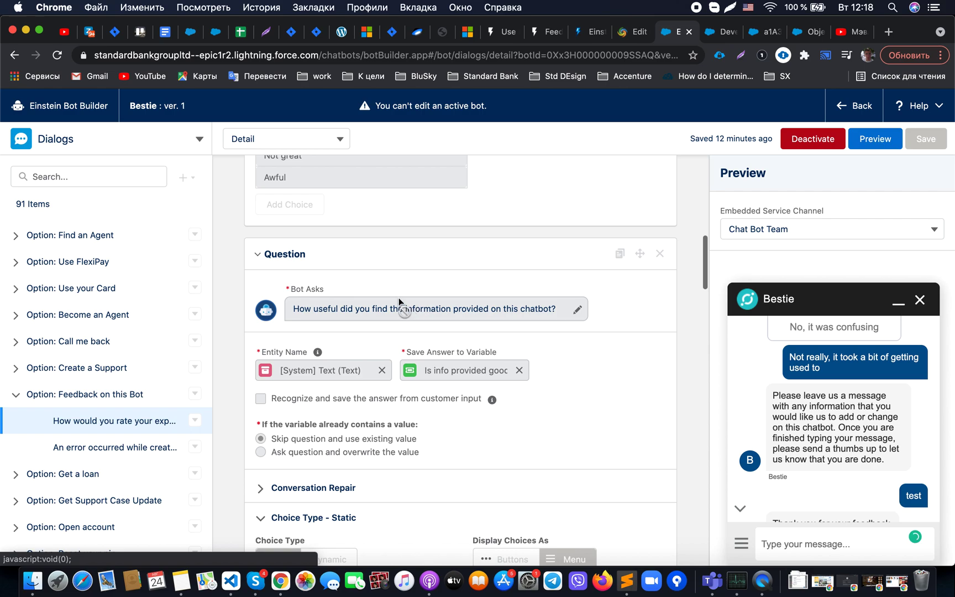
Review its questions and choices down to the Apex create Feedback Record action
{"action": "scroll", "coordinate": [514, 363], "scroll_direction": "down", "scroll_amount": 2}
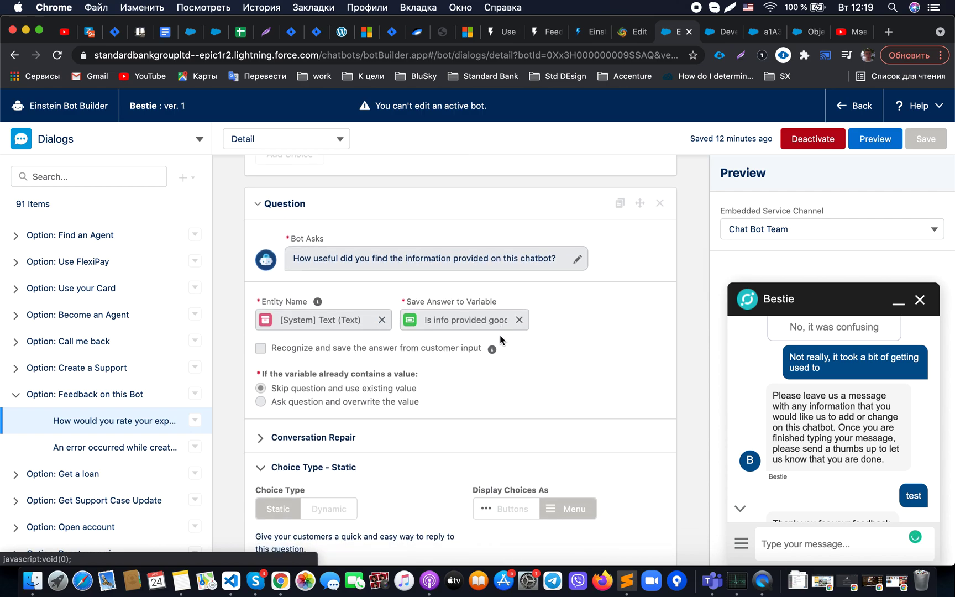
{"action": "scroll", "coordinate": [498, 375], "scroll_direction": "down", "scroll_amount": 2}
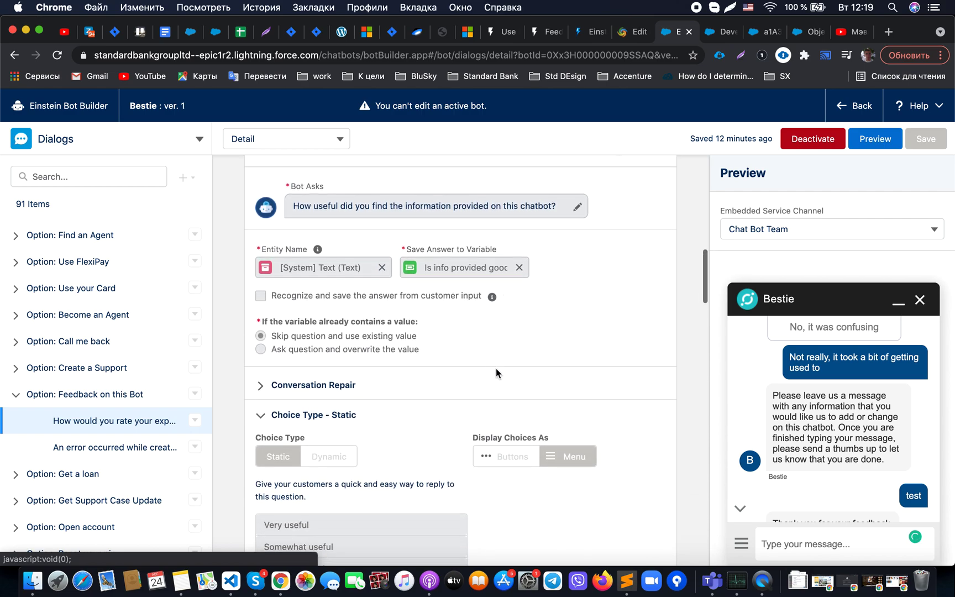
{"action": "scroll", "coordinate": [495, 368], "scroll_direction": "down", "scroll_amount": 2}
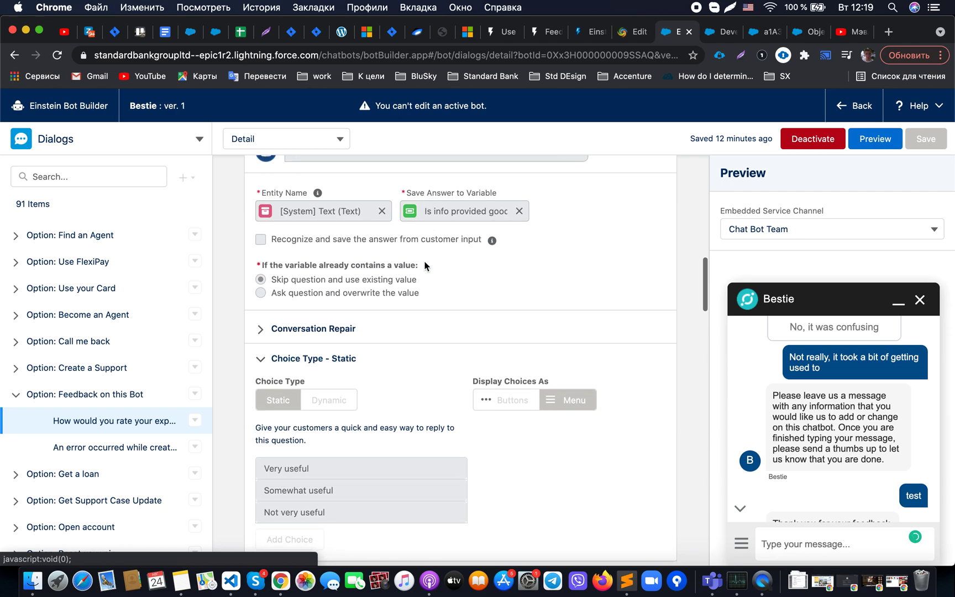
{"action": "scroll", "coordinate": [459, 529], "scroll_direction": "down", "scroll_amount": 10}
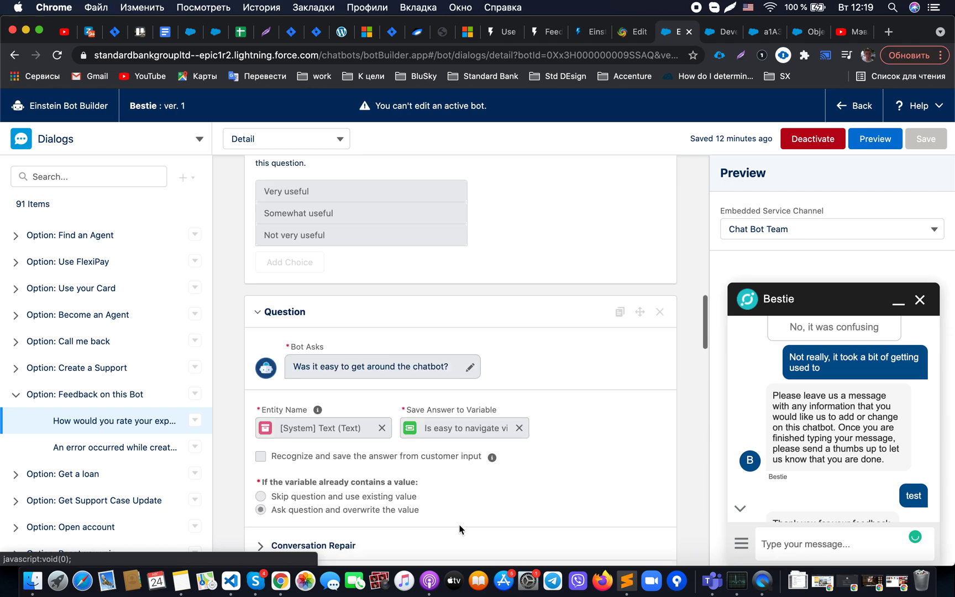
{"action": "scroll", "coordinate": [459, 529], "scroll_direction": "down", "scroll_amount": 6}
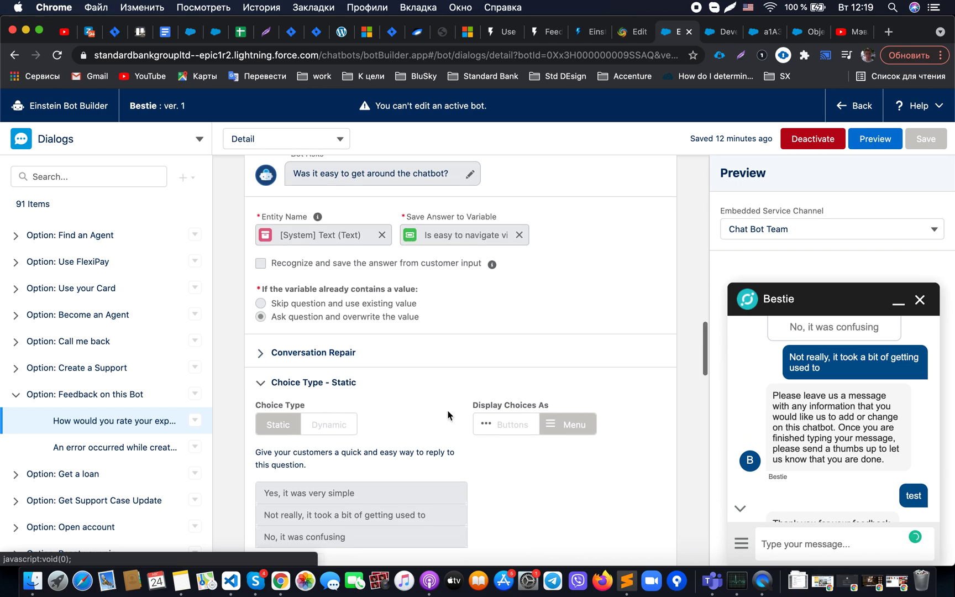
{"action": "scroll", "coordinate": [393, 421], "scroll_direction": "down", "scroll_amount": 3}
{"action": "scroll", "coordinate": [399, 427], "scroll_direction": "down", "scroll_amount": 7}
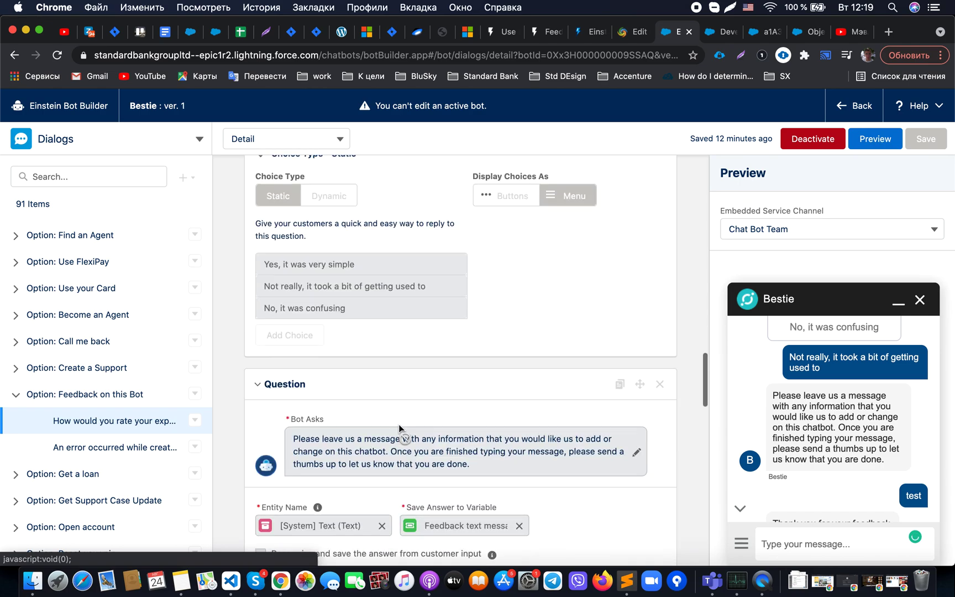
{"action": "scroll", "coordinate": [400, 425], "scroll_direction": "down", "scroll_amount": 1}
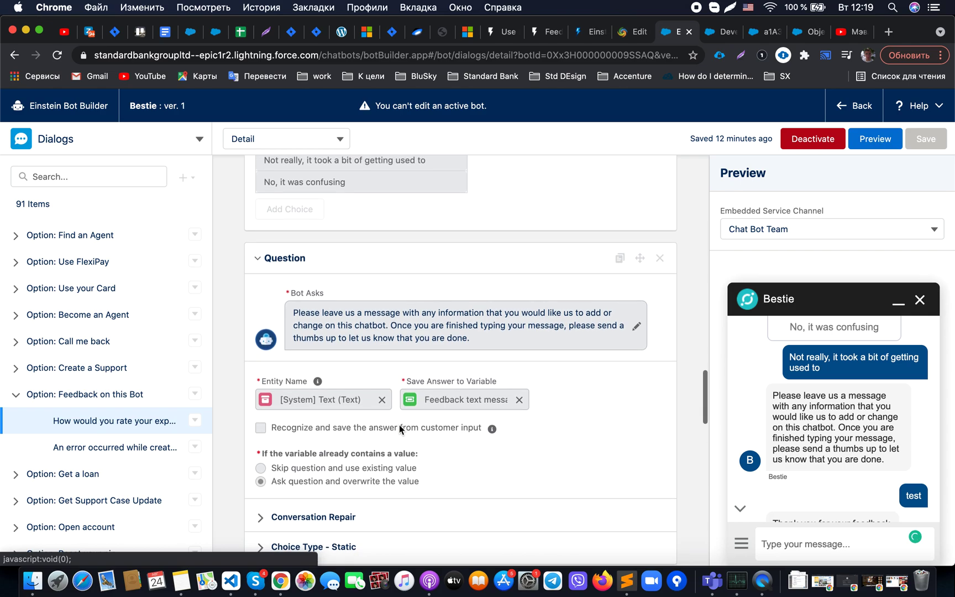
{"action": "scroll", "coordinate": [399, 425], "scroll_direction": "down", "scroll_amount": 1}
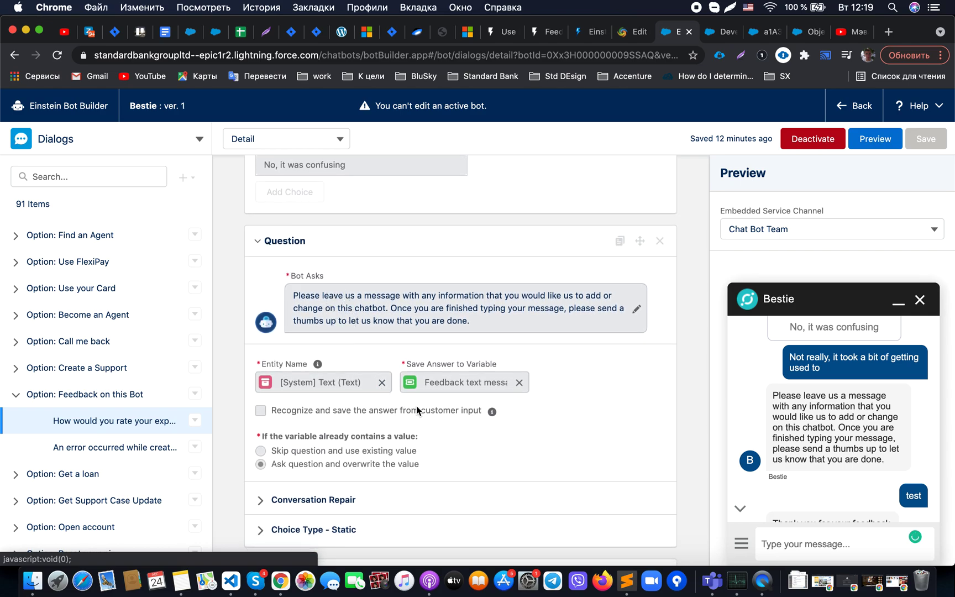
{"action": "scroll", "coordinate": [533, 433], "scroll_direction": "down", "scroll_amount": 10}
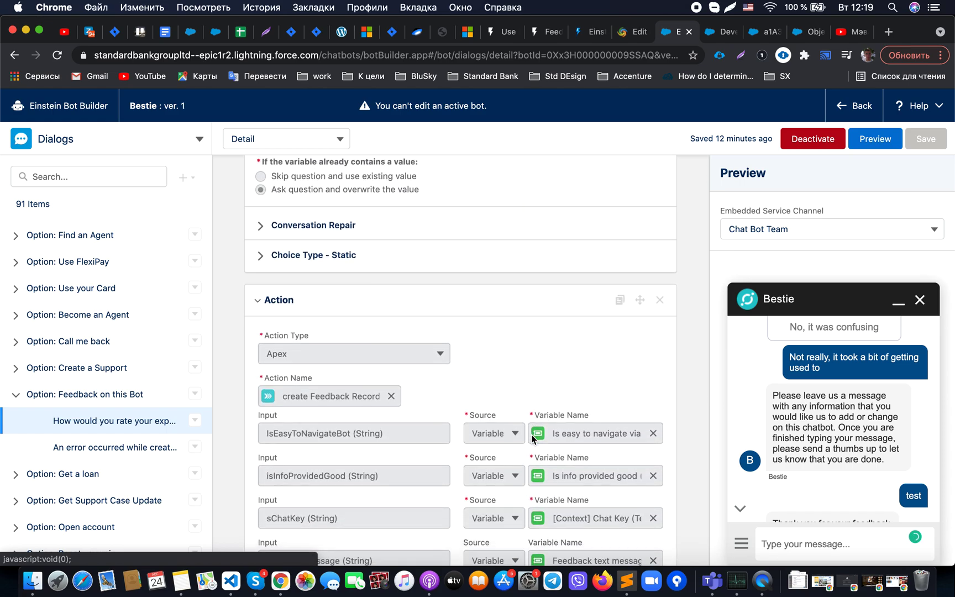
{"action": "scroll", "coordinate": [531, 435], "scroll_direction": "down", "scroll_amount": 2}
{"action": "scroll", "coordinate": [533, 439], "scroll_direction": "down", "scroll_amount": 1}
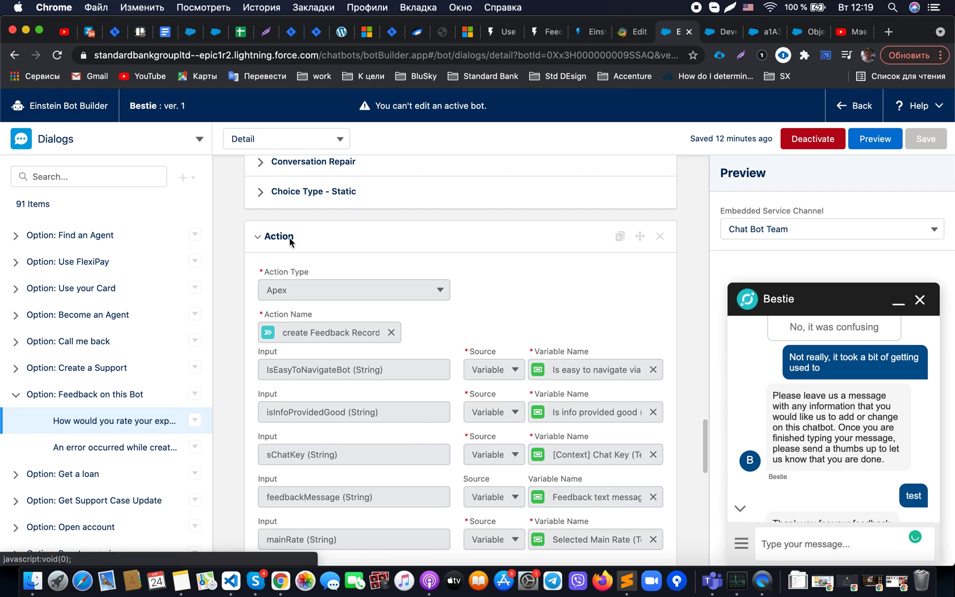
Deactivate the Bestie bot and bring the Message and Next Step sections into view
{"action": "left_click", "coordinate": [820, 140]}
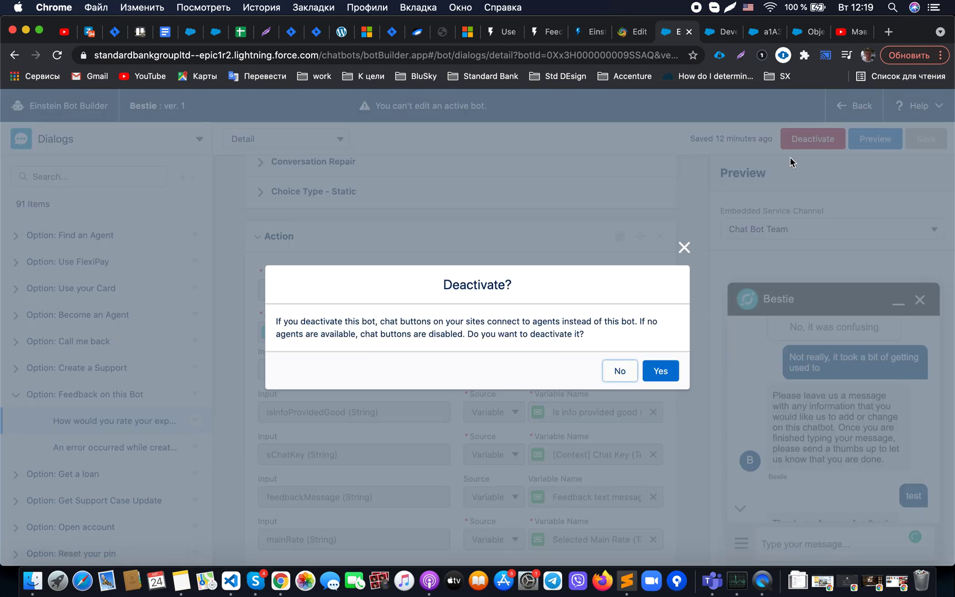
{"action": "left_click", "coordinate": [661, 368]}
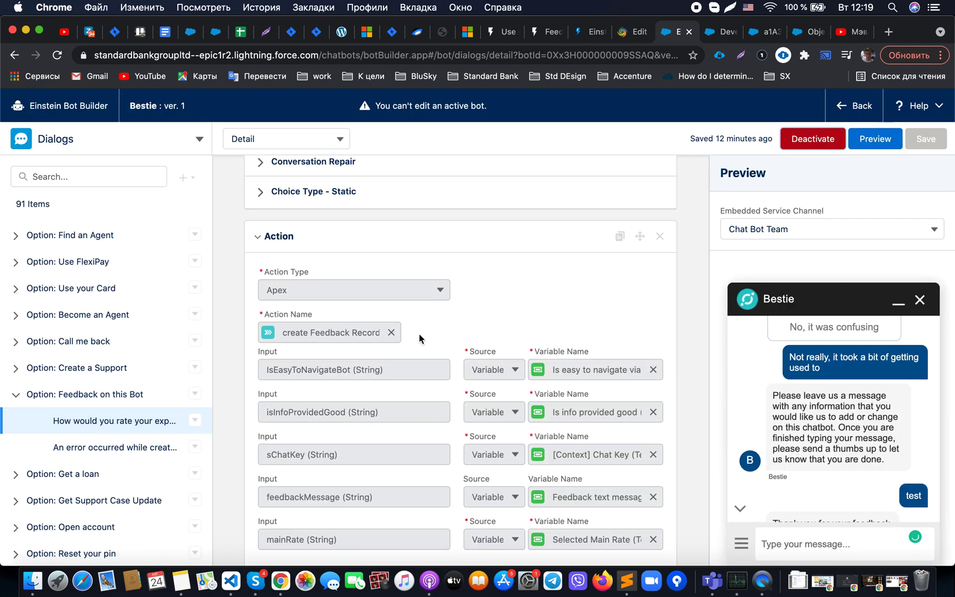
{"action": "scroll", "coordinate": [419, 333], "scroll_direction": "down", "scroll_amount": 5}
{"action": "scroll", "coordinate": [418, 334], "scroll_direction": "down", "scroll_amount": 10}
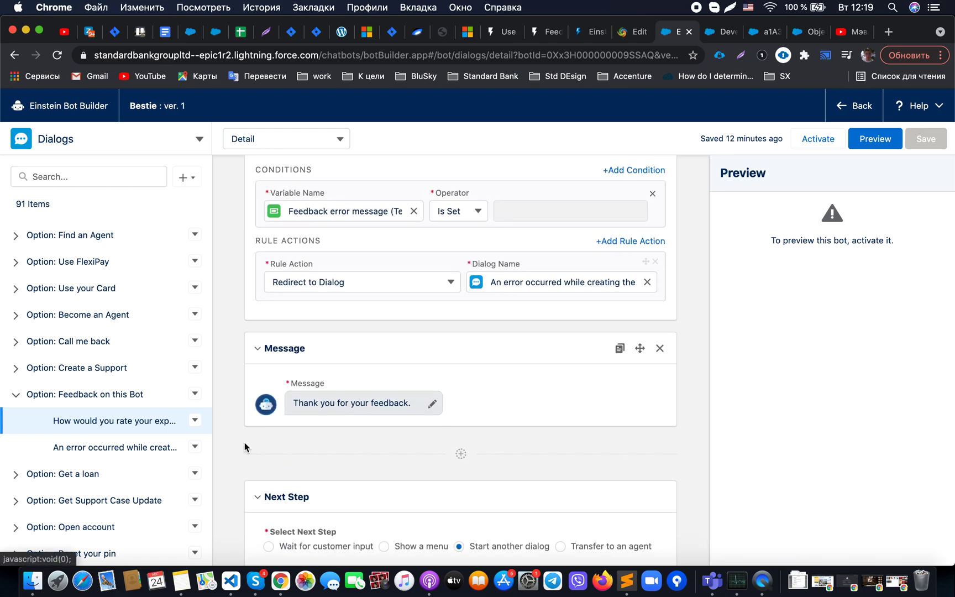
Insert an Action element with Action Type Apex after the thank-you message
{"action": "left_click", "coordinate": [459, 454]}
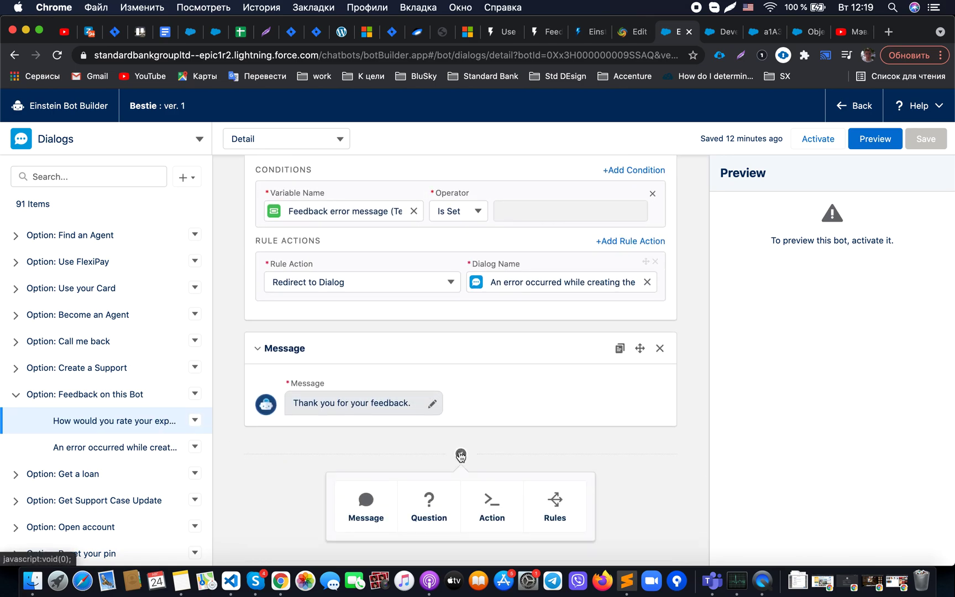
{"action": "left_click", "coordinate": [486, 516]}
{"action": "left_click", "coordinate": [345, 301]}
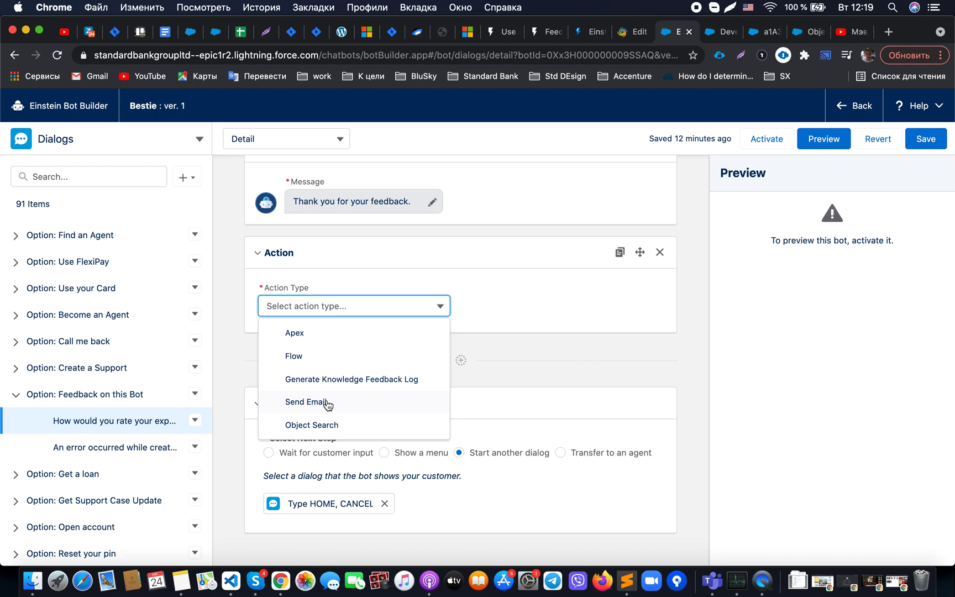
{"action": "left_click", "coordinate": [328, 334]}
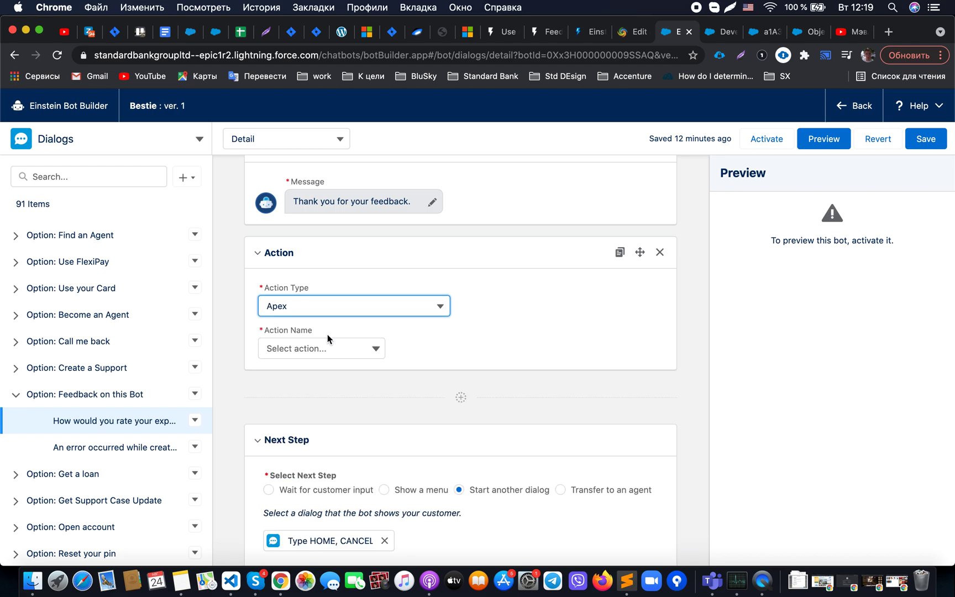
{"action": "left_click", "coordinate": [336, 349]}
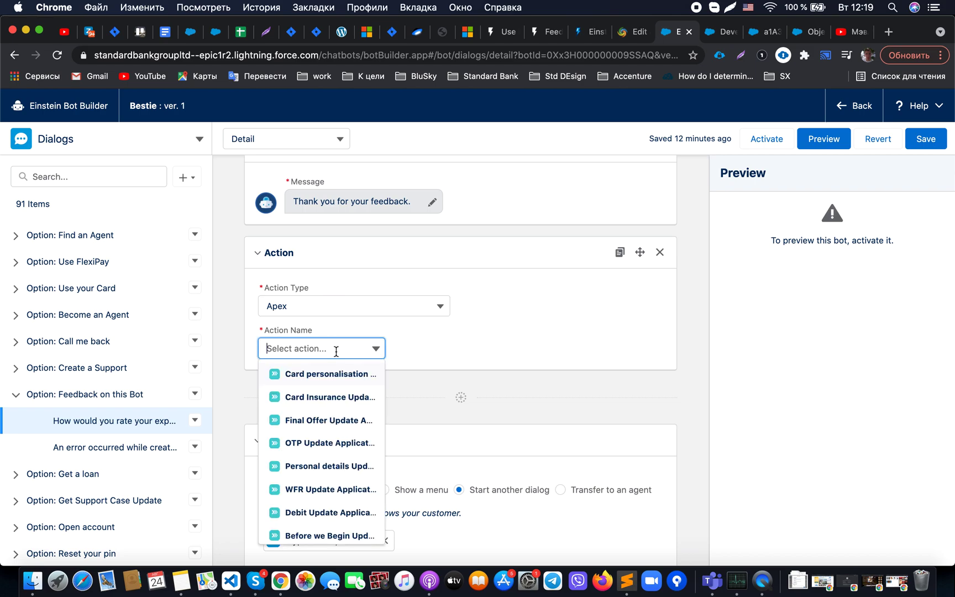